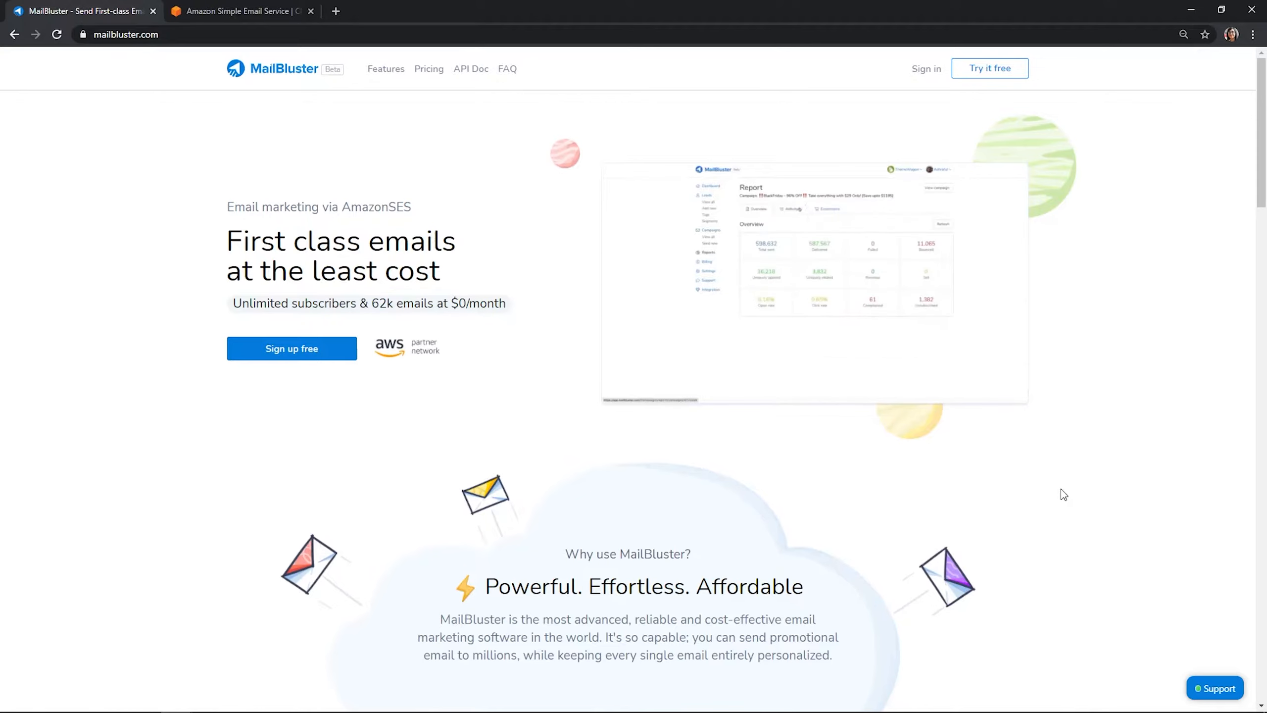
# - Sign in to MailBluster and open the AWS connection settings for the Noireet | Fashion & Clothing brand
pyautogui.click(925, 71)
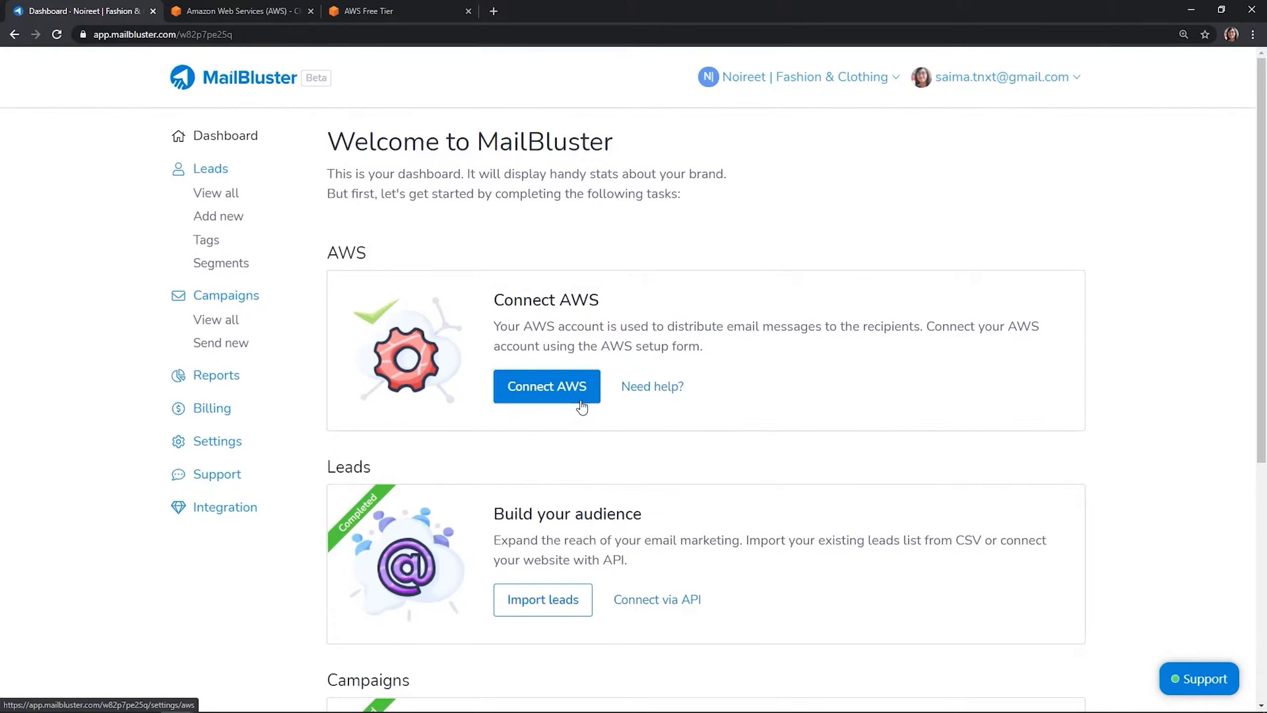
pyautogui.click(582, 404)
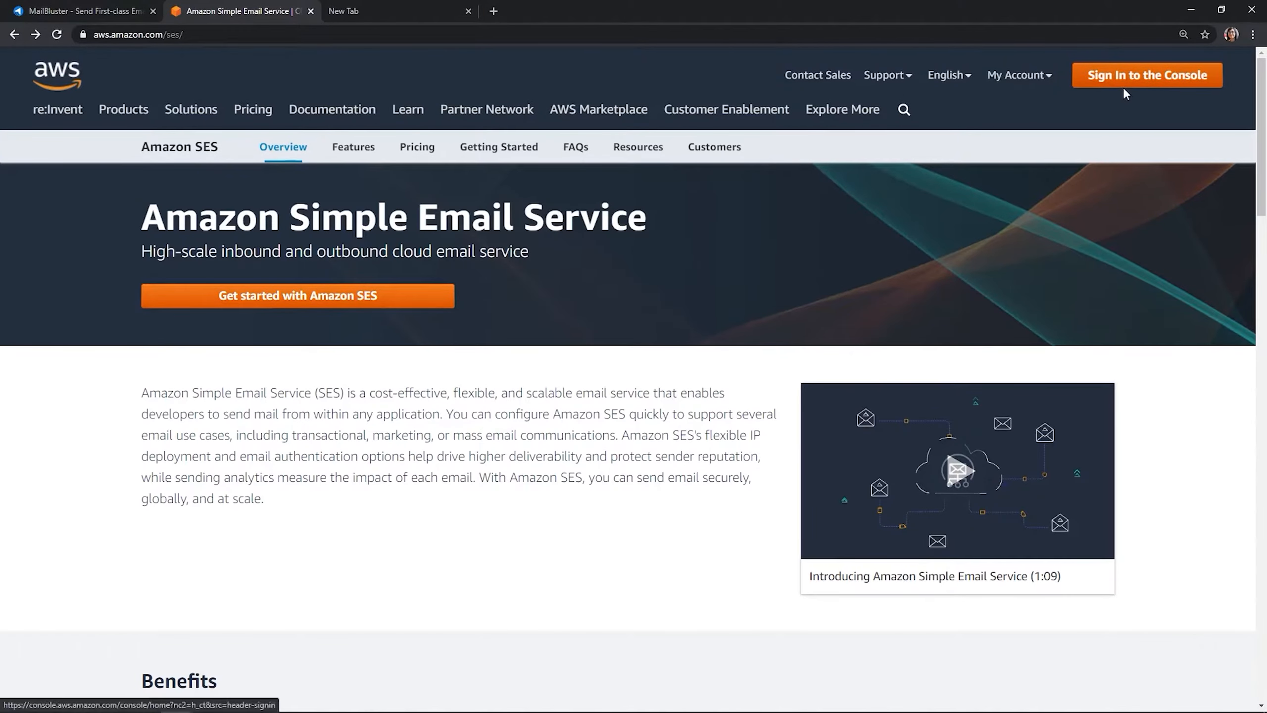
# - Switch to the Amazon SES website and sign in to the AWS console as root user with the account password
pyautogui.click(1128, 83)
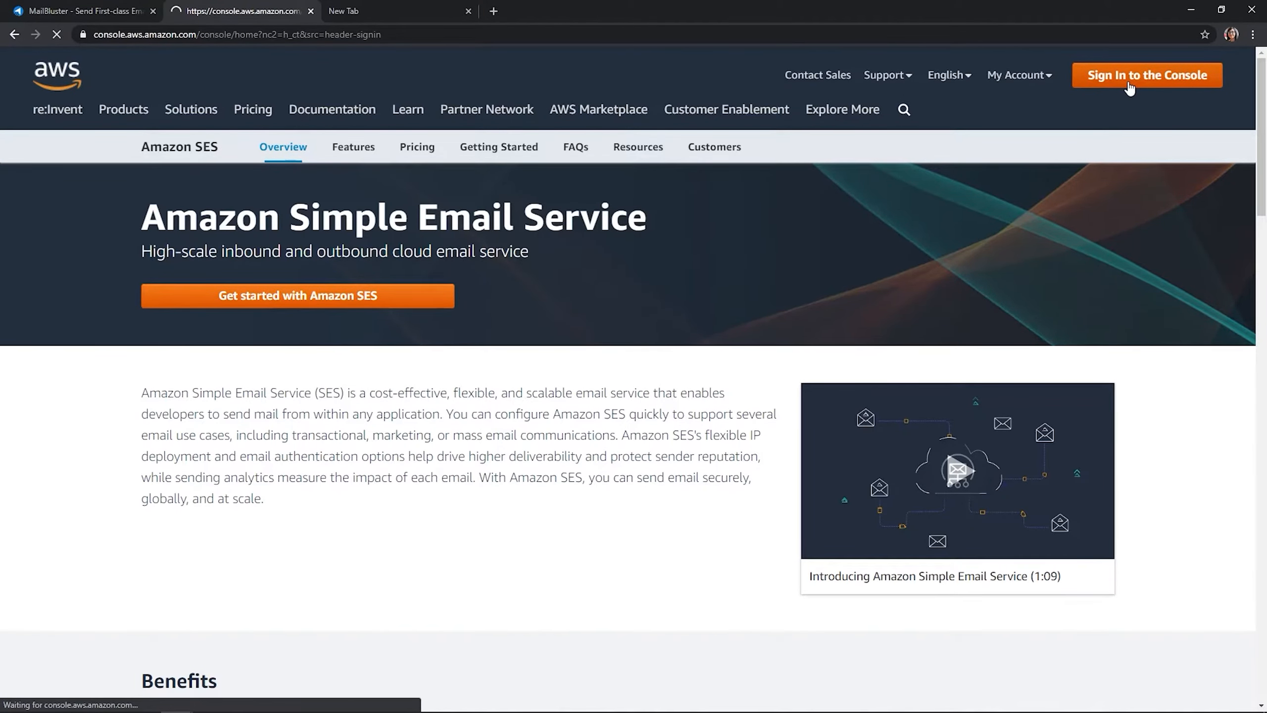
pyautogui.write('•••••••••••')
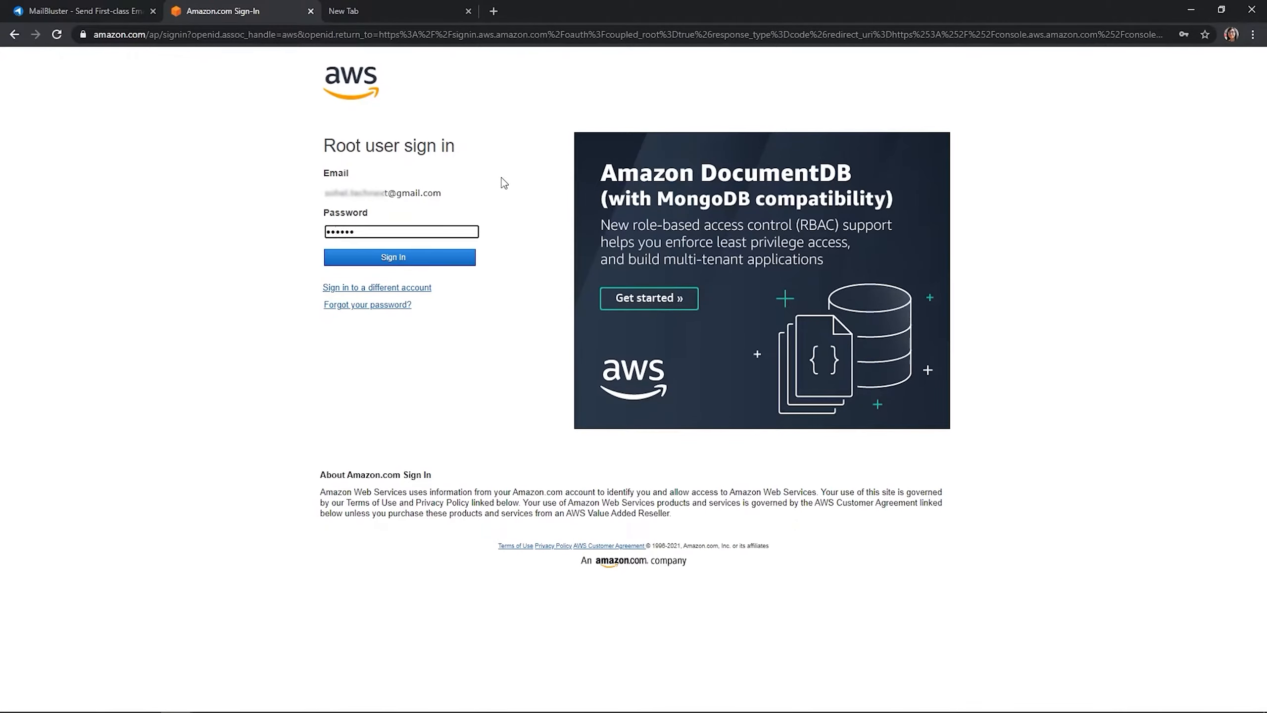
pyautogui.write('•••')
pyautogui.click(467, 260)
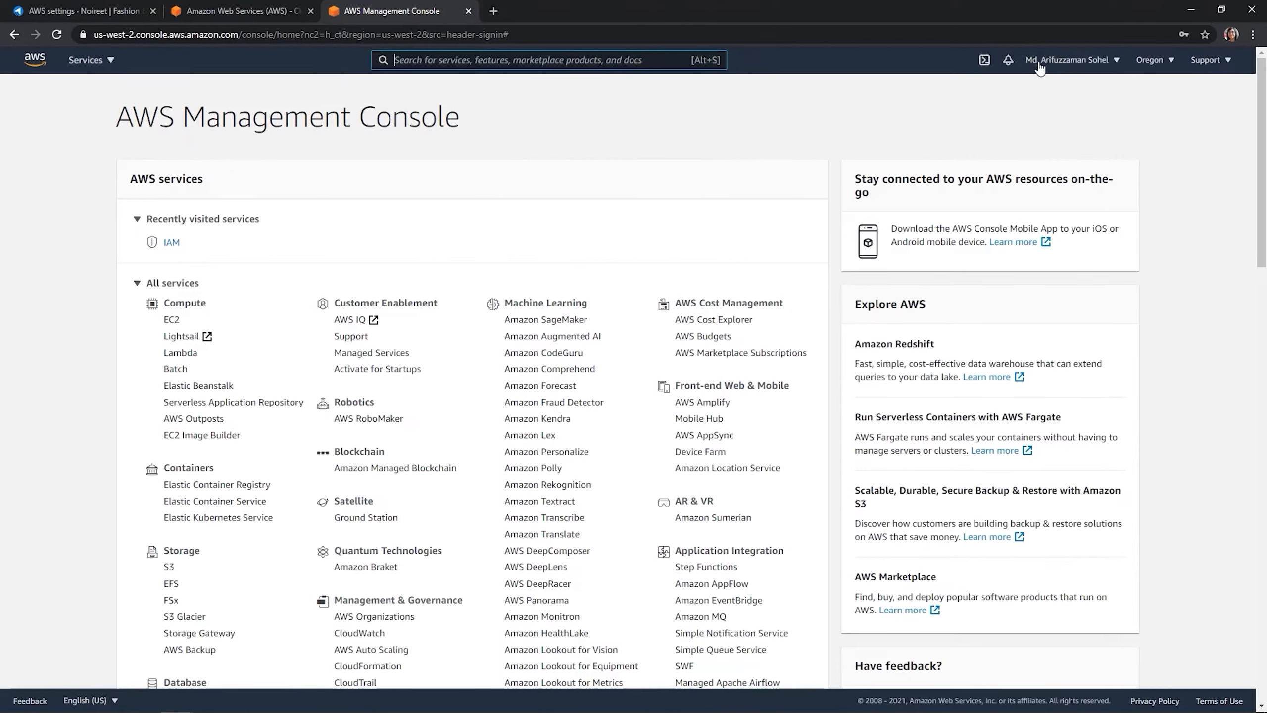
# - Open the account's security credentials in the AWS console and go to the IAM users list
pyautogui.click(1066, 60)
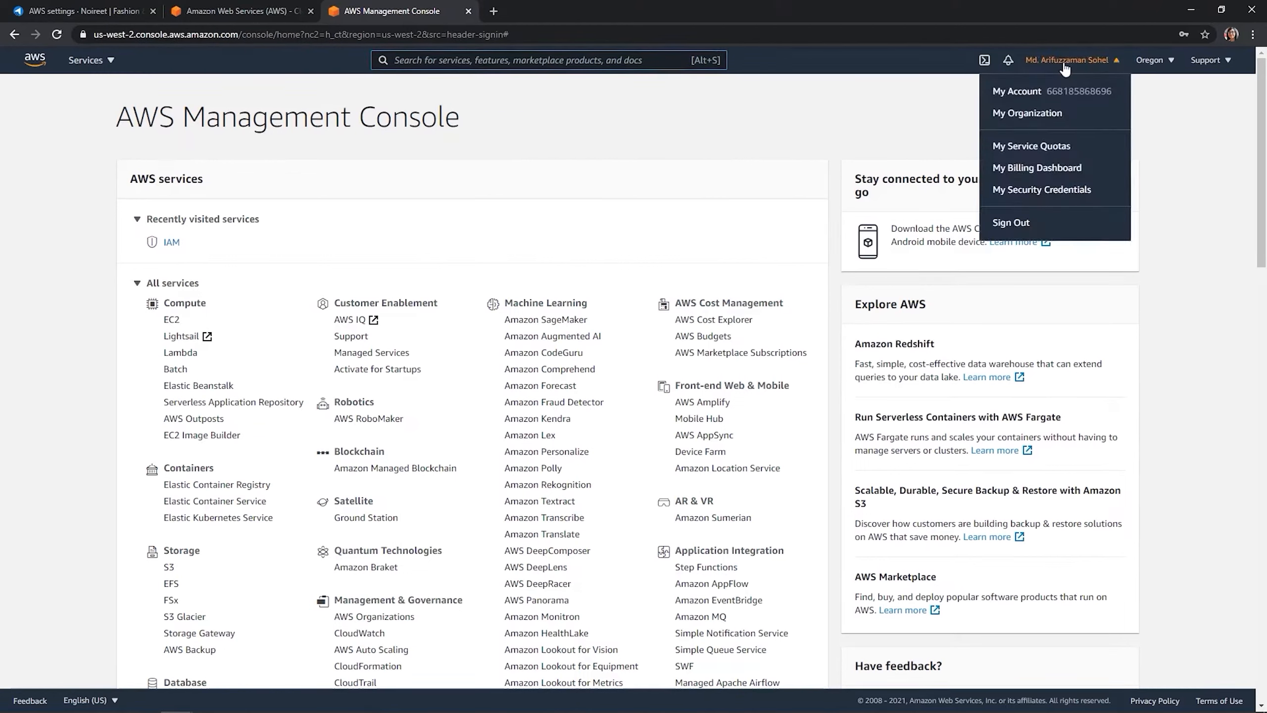
pyautogui.click(1056, 194)
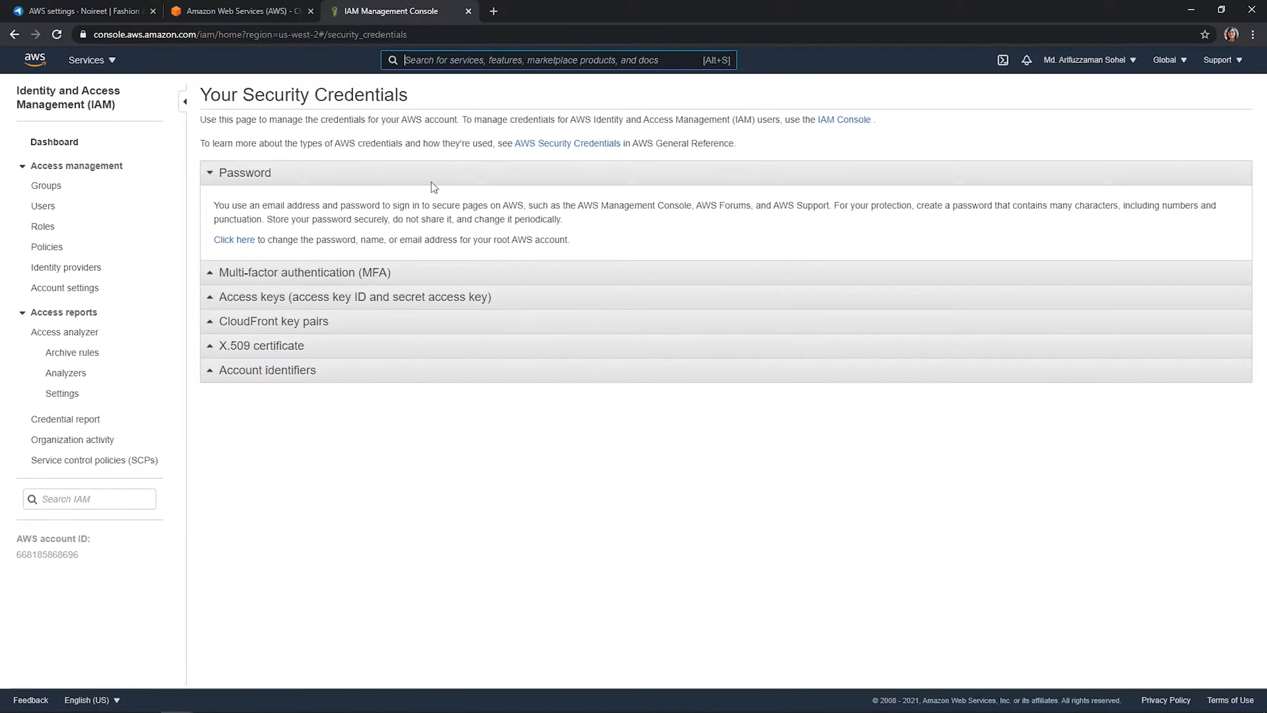
pyautogui.click(43, 207)
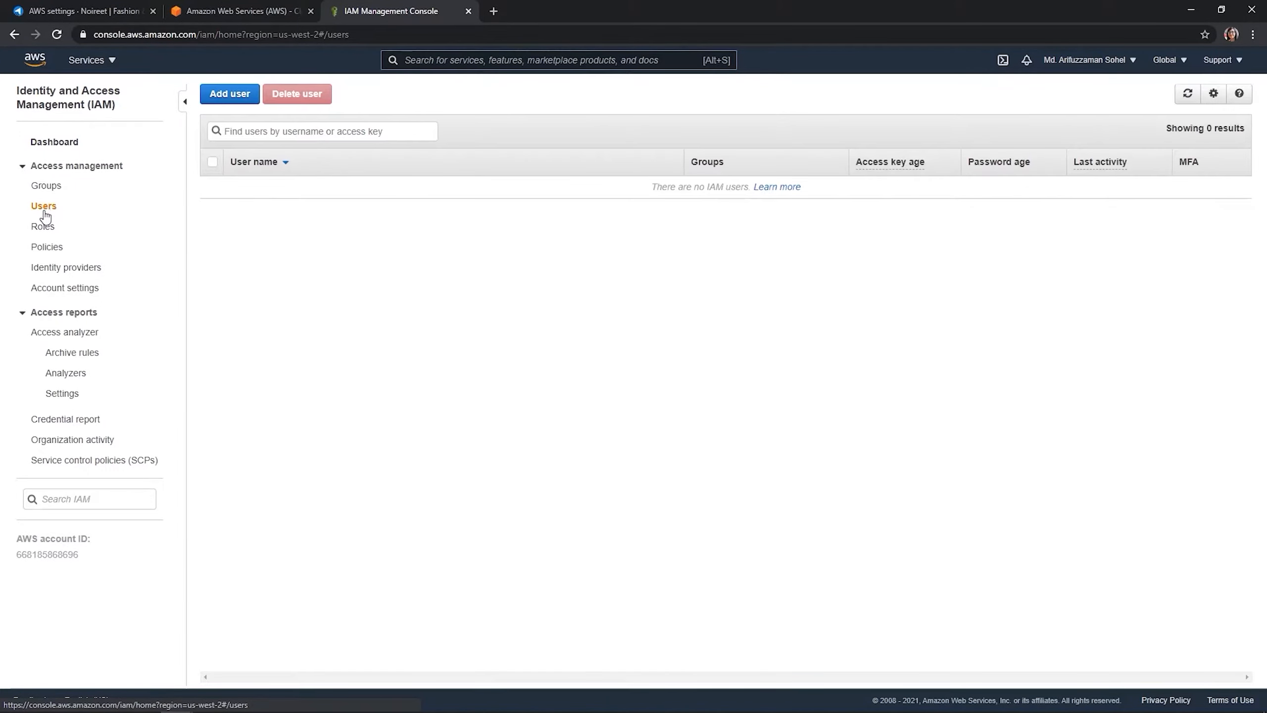
# - Start a new IAM user named mailbluster with programmatic access and proceed to its permissions
pyautogui.click(243, 102)
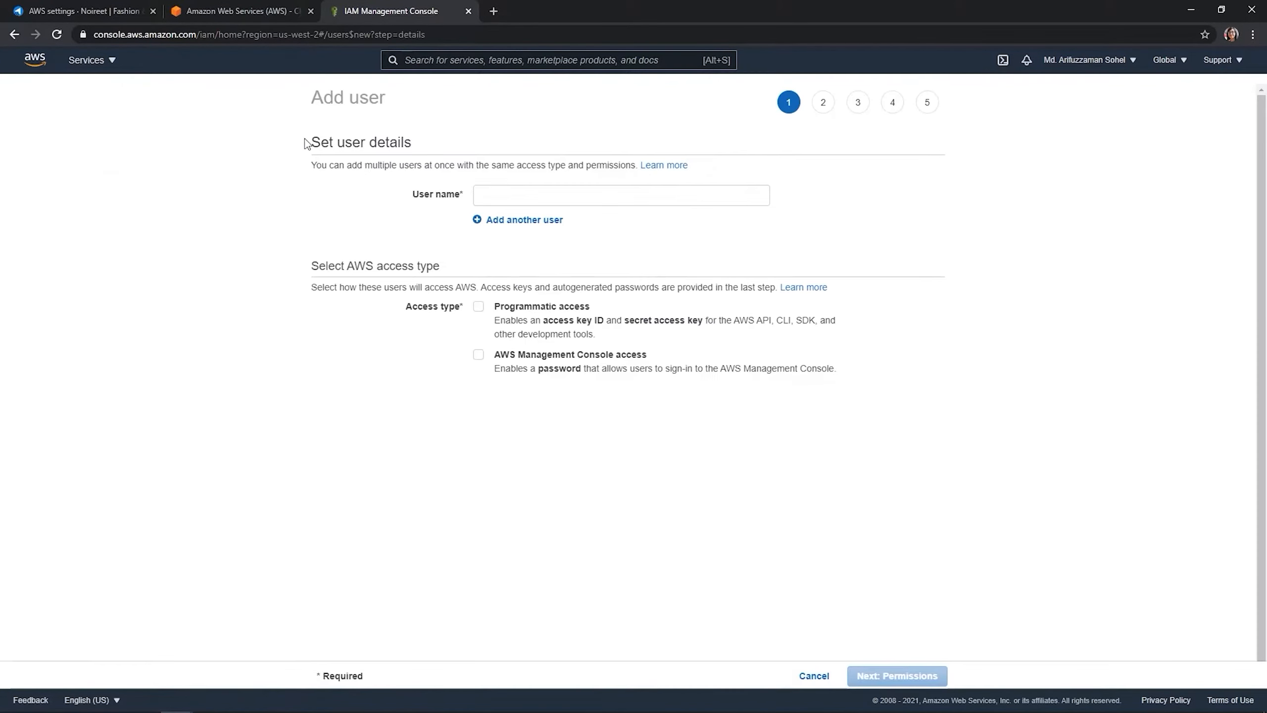
pyautogui.click(487, 198)
pyautogui.write('mailbluster')
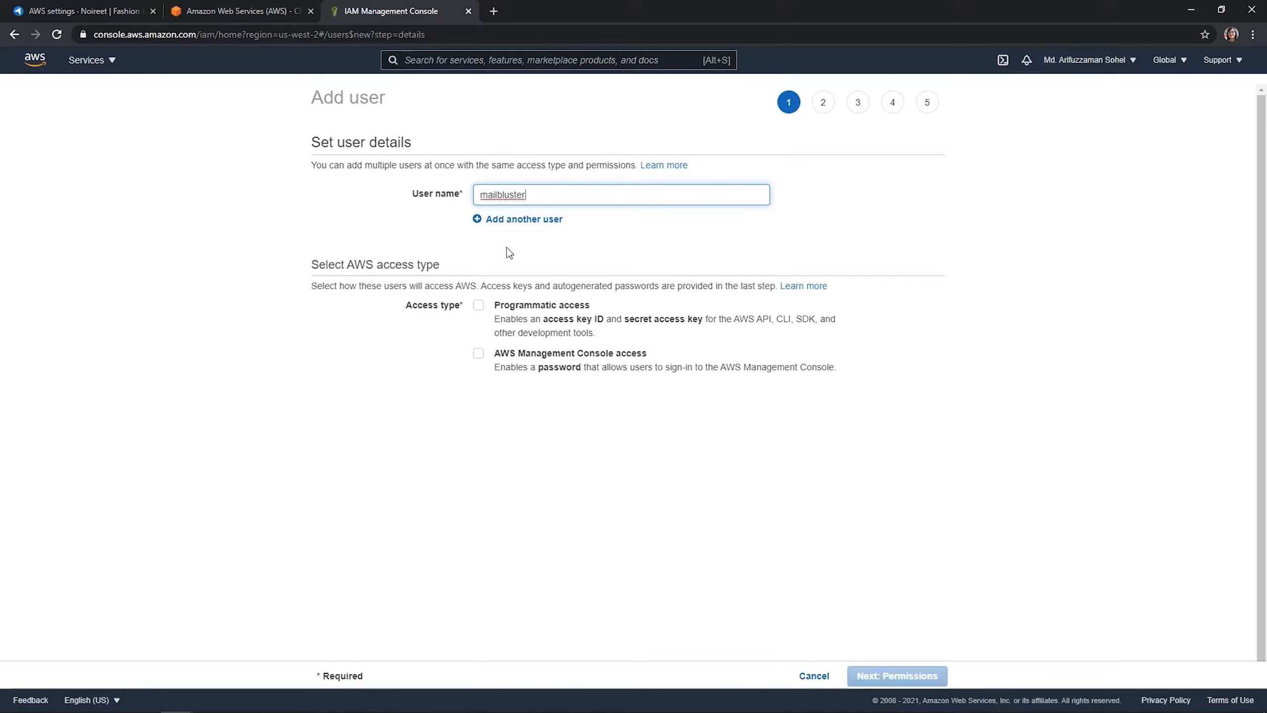
pyautogui.click(480, 308)
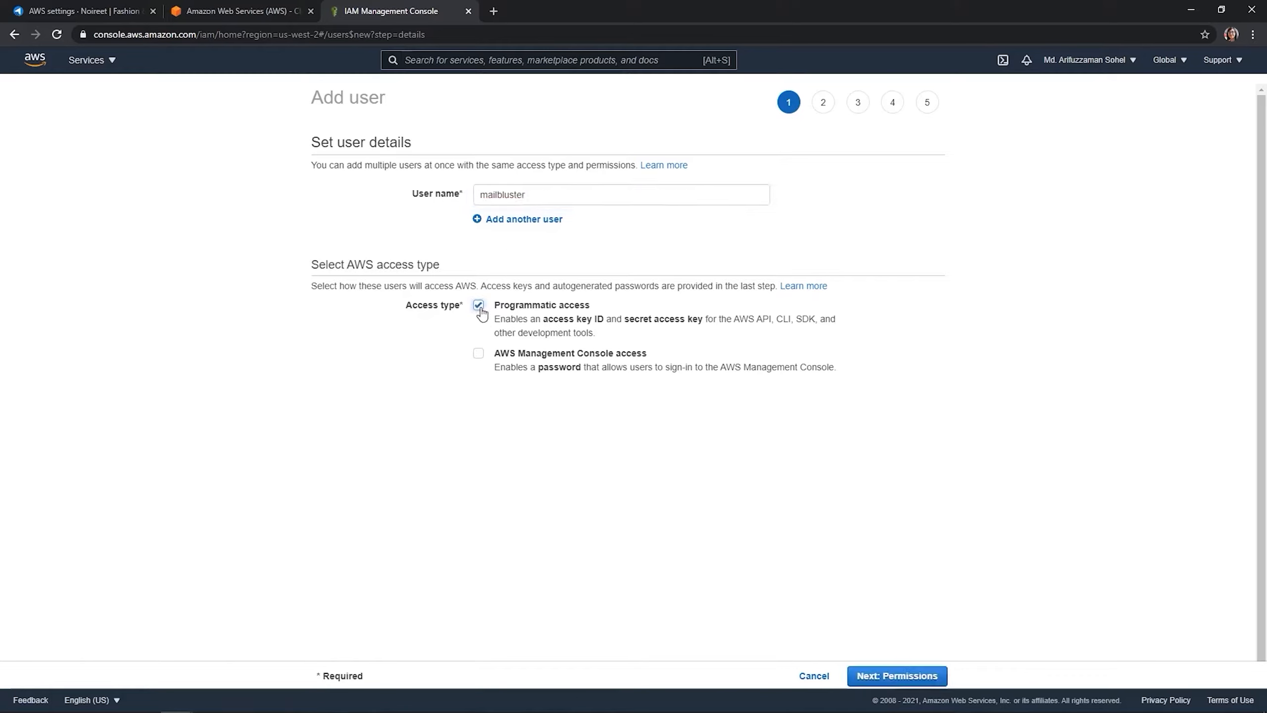
pyautogui.click(912, 687)
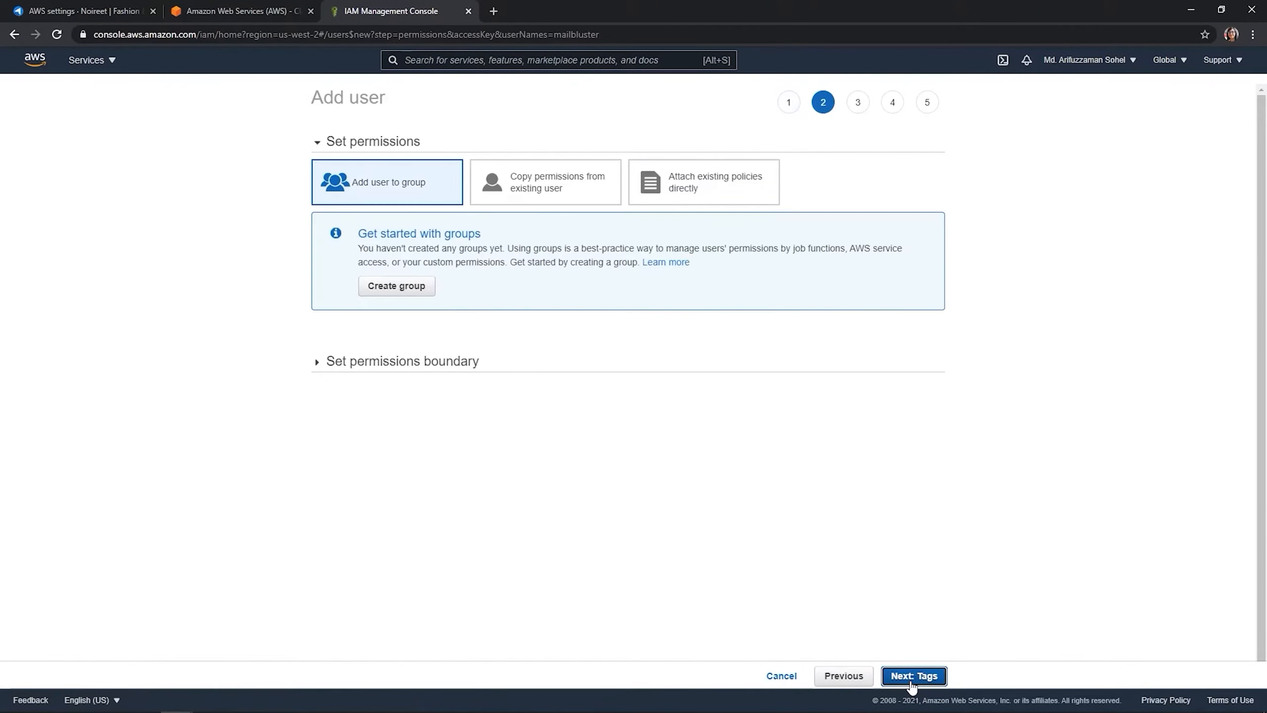
# - Attach the existing policies AmazonSESFullAccess and AmazonSNSFullAccess directly to the new user
pyautogui.click(731, 202)
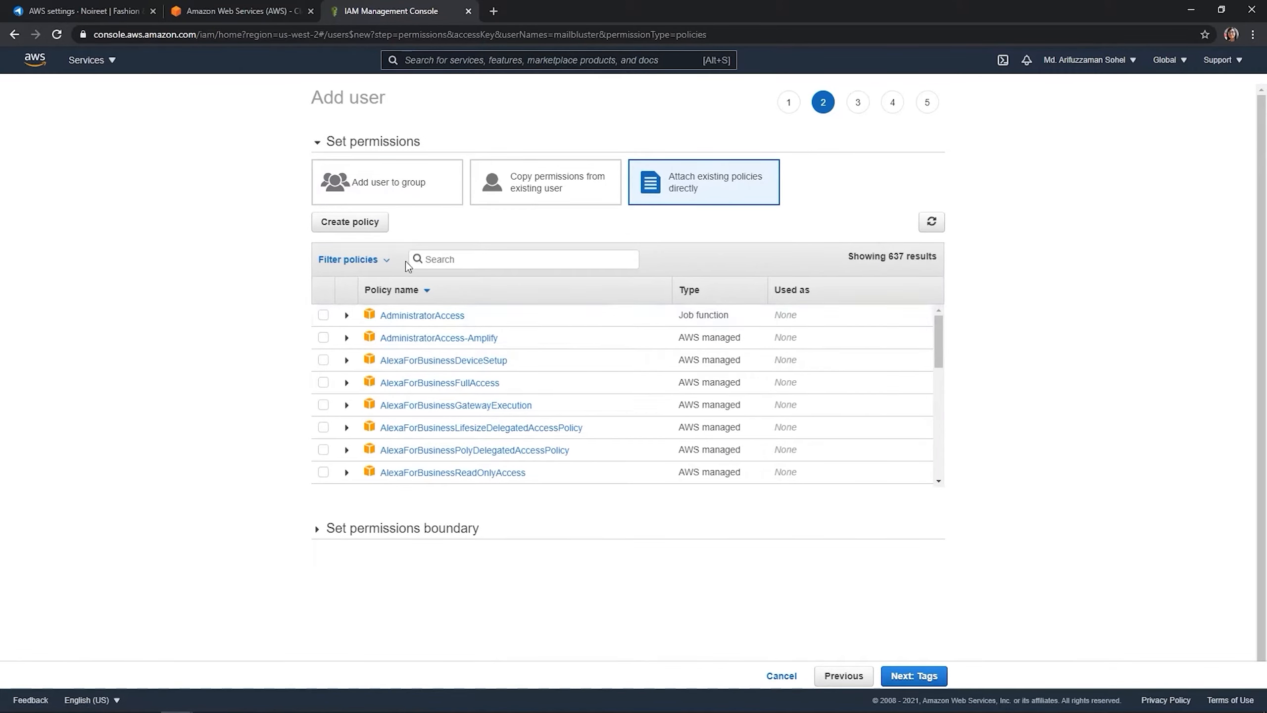
pyautogui.write('ses')
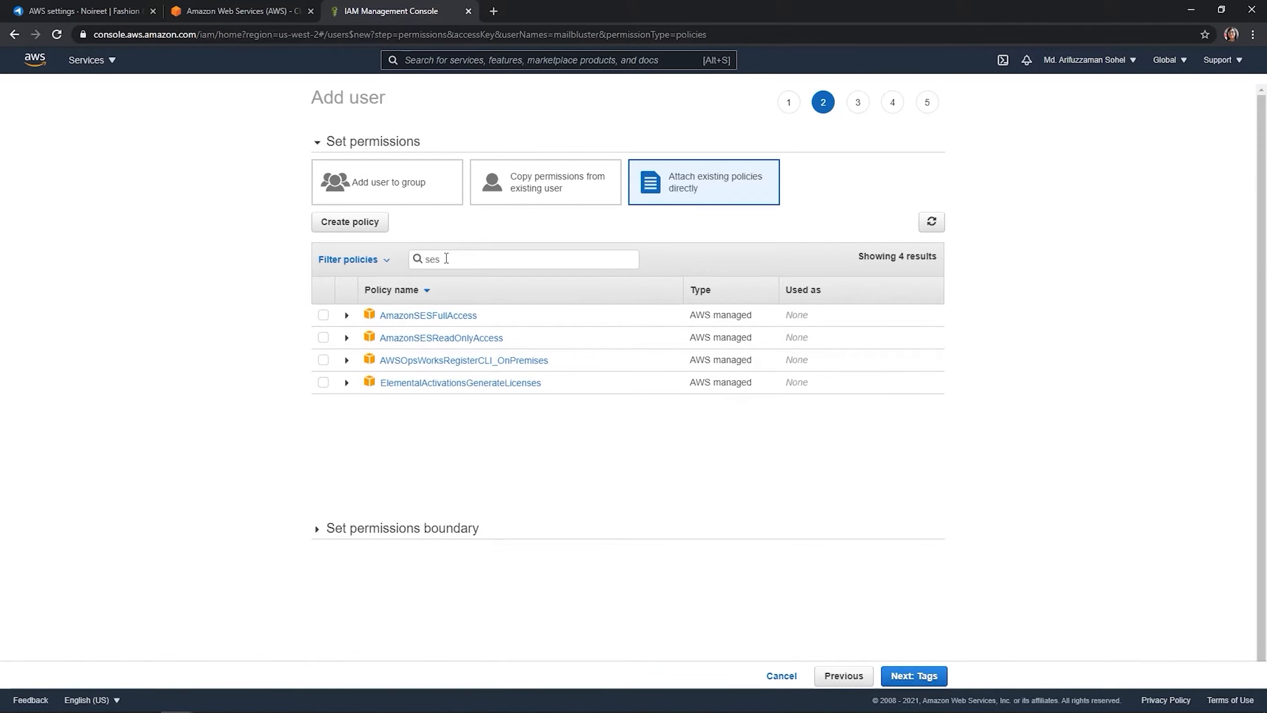
pyautogui.click(325, 315)
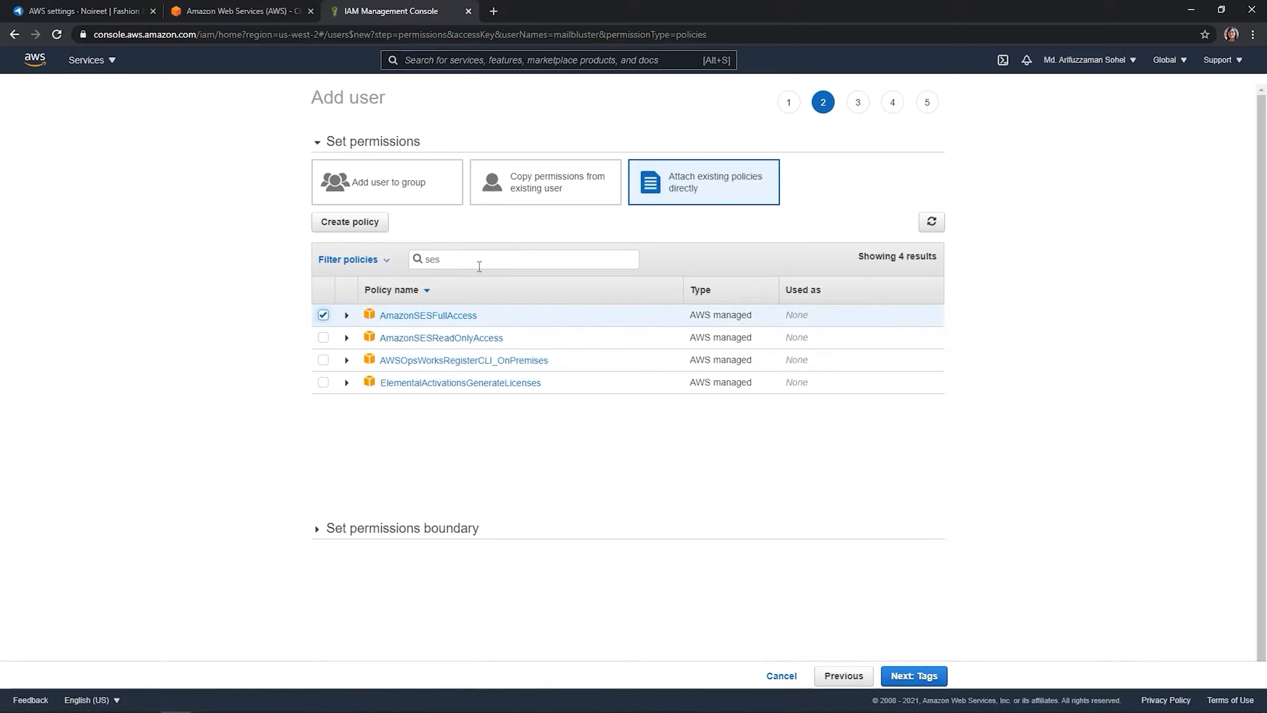
pyautogui.click(452, 257)
pyautogui.write('s')
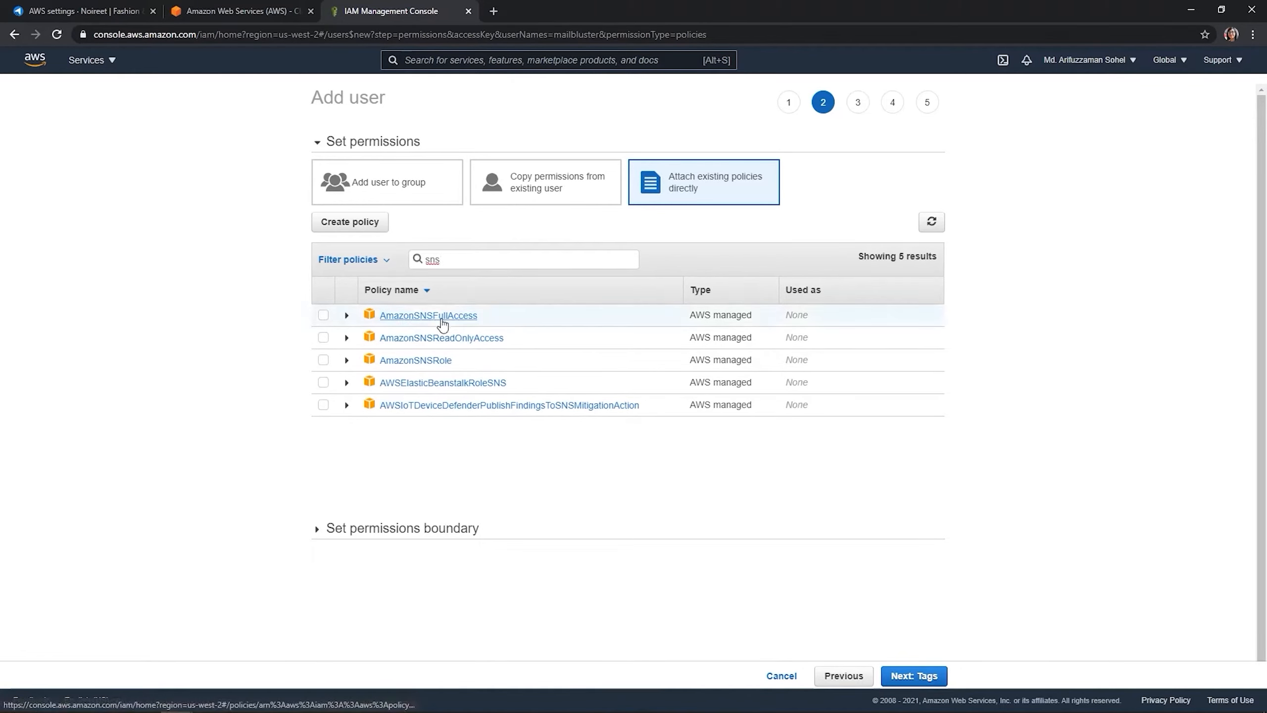
pyautogui.click(323, 315)
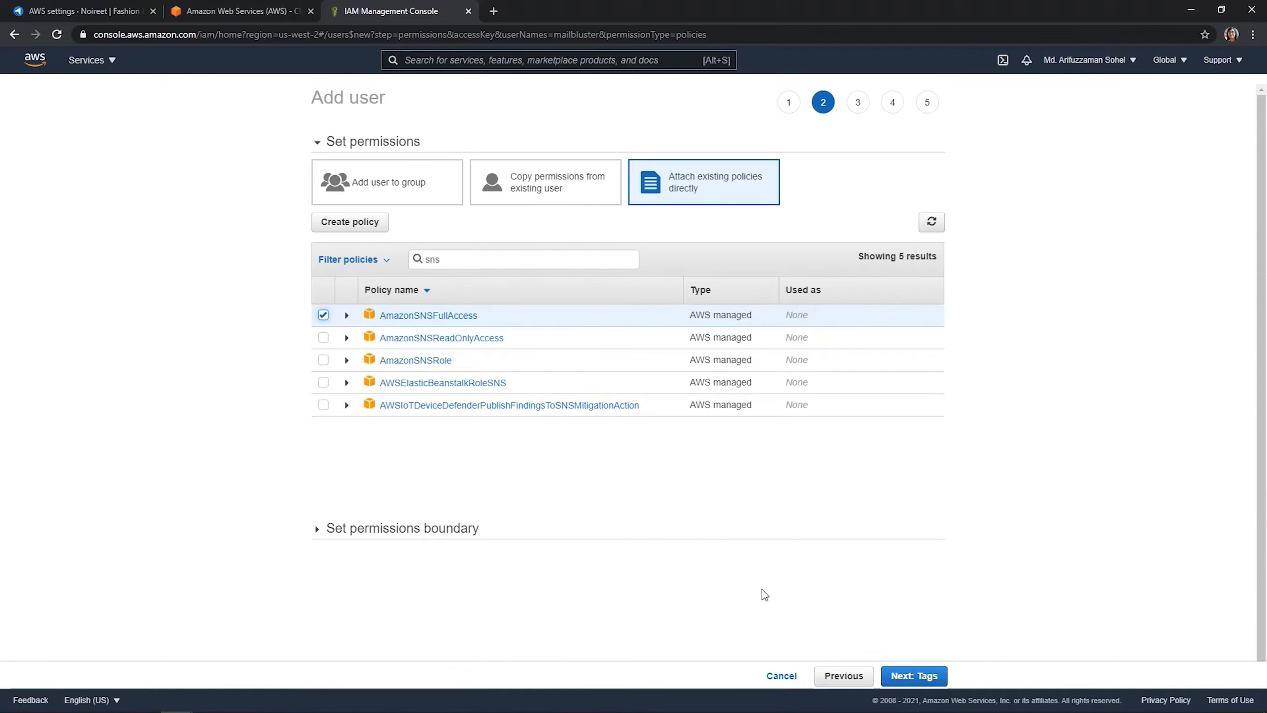
# - Continue past the optional tags without adding any and create the mailbluster user
pyautogui.click(914, 680)
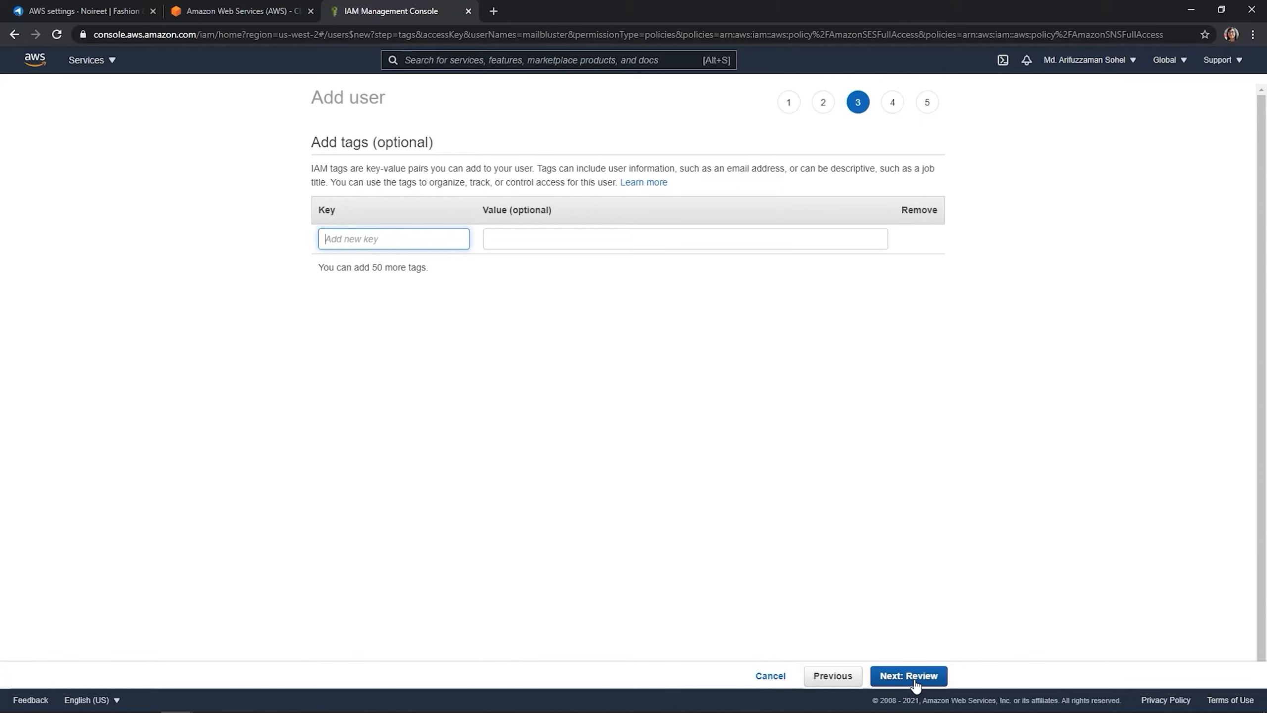
pyautogui.click(915, 684)
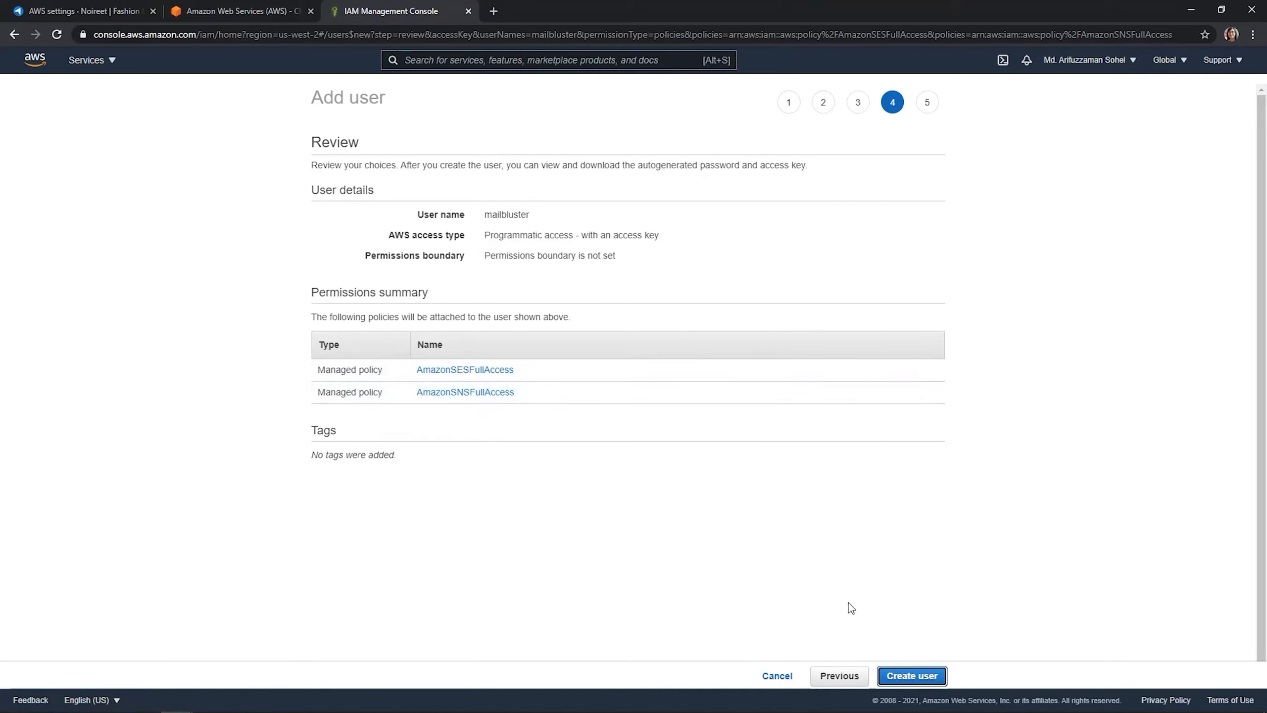
pyautogui.click(911, 677)
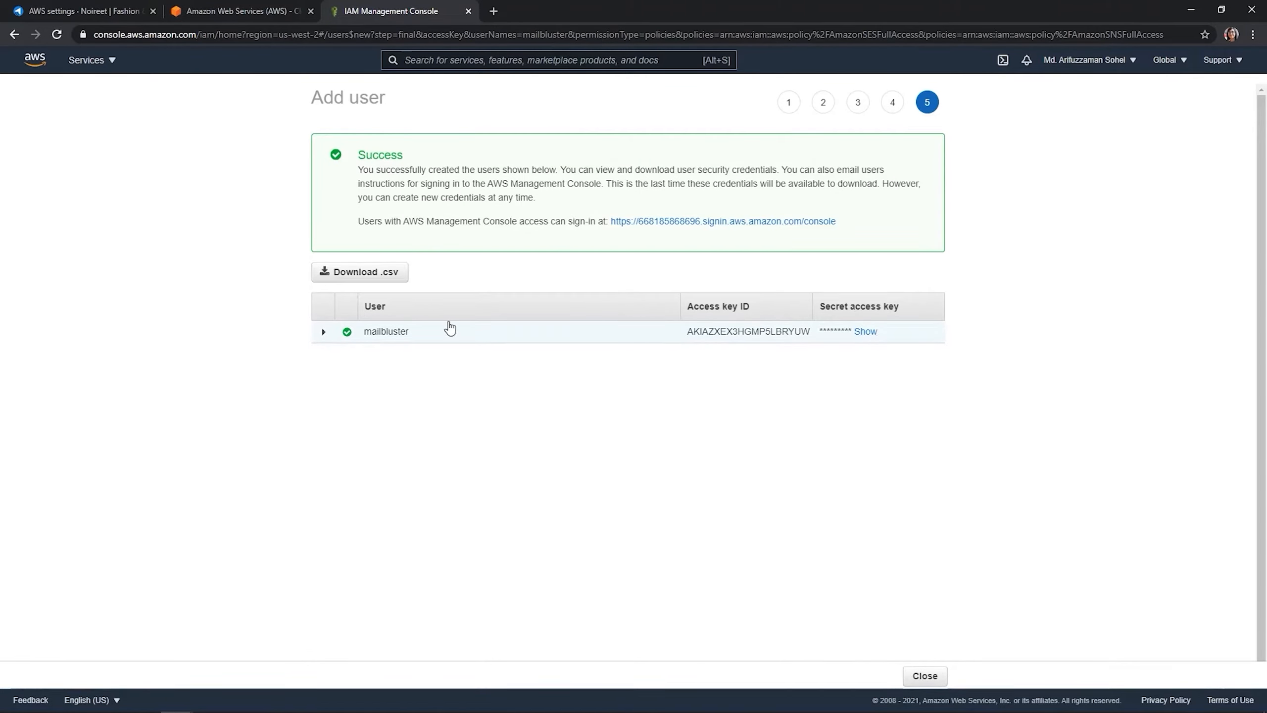
# - Download the new user's credentials as a CSV file and dismiss the download bar
pyautogui.click(327, 288)
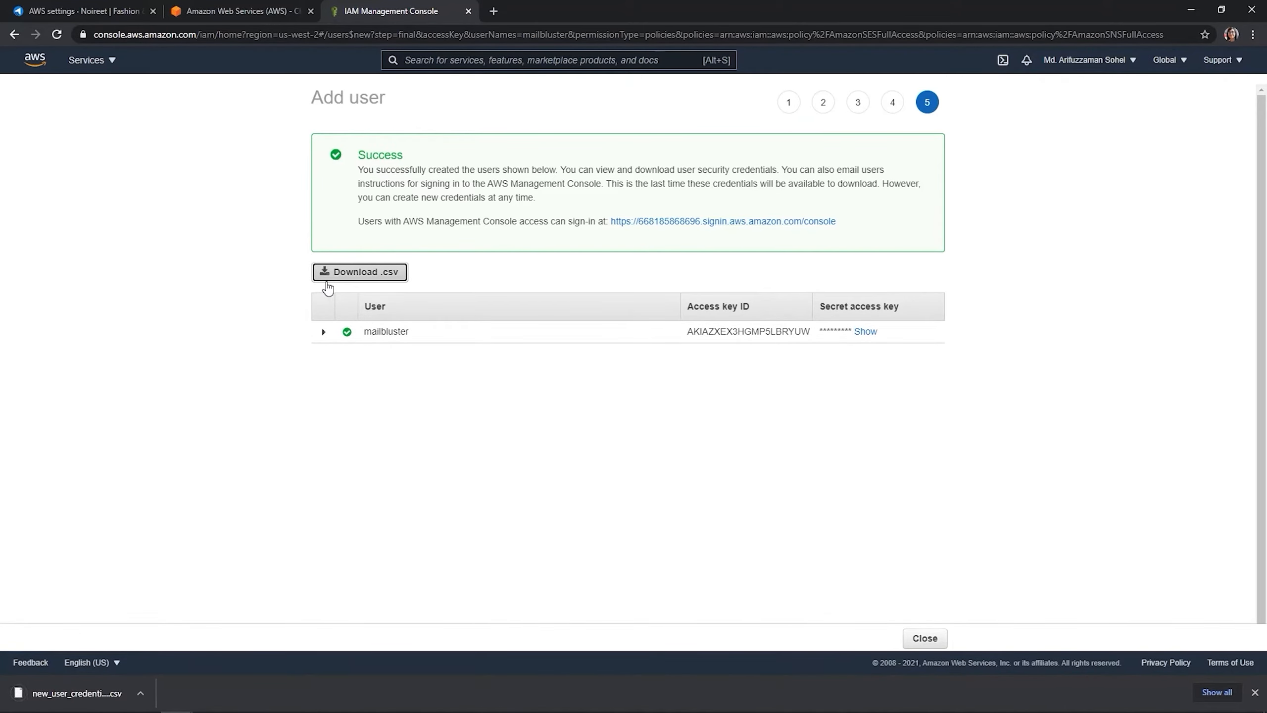
pyautogui.moveTo(349, 712)
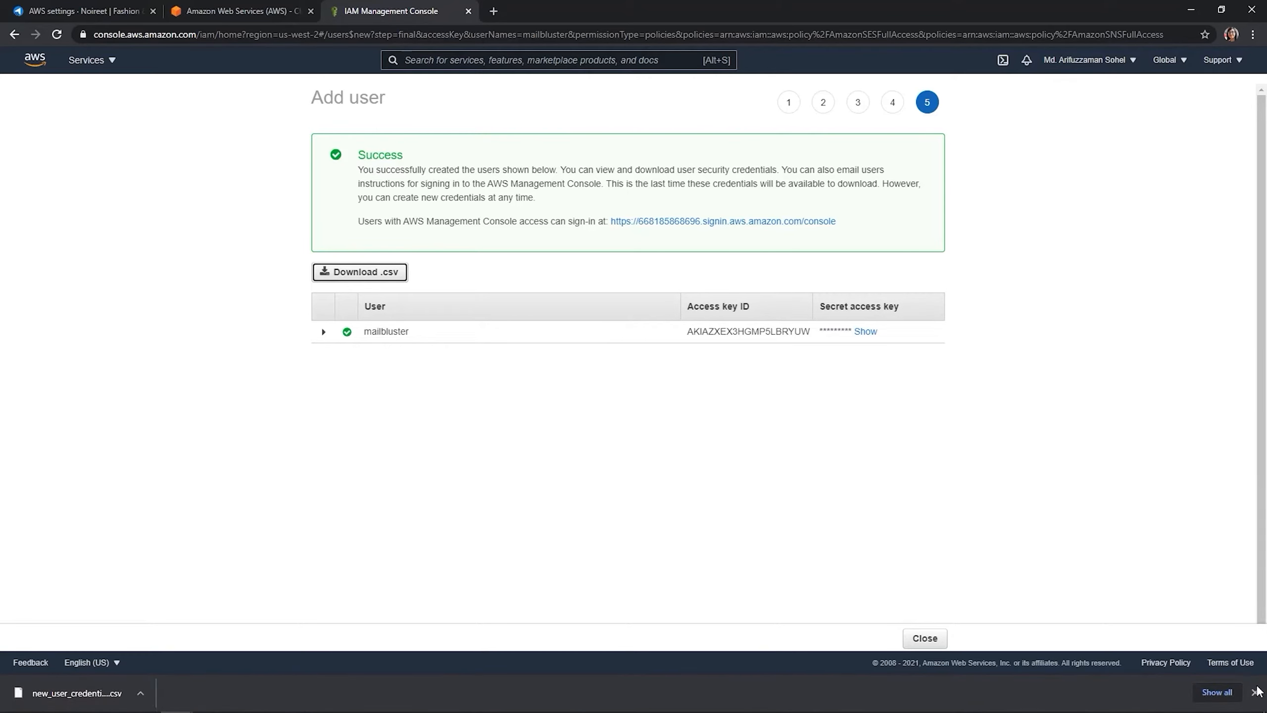
pyautogui.click(1255, 692)
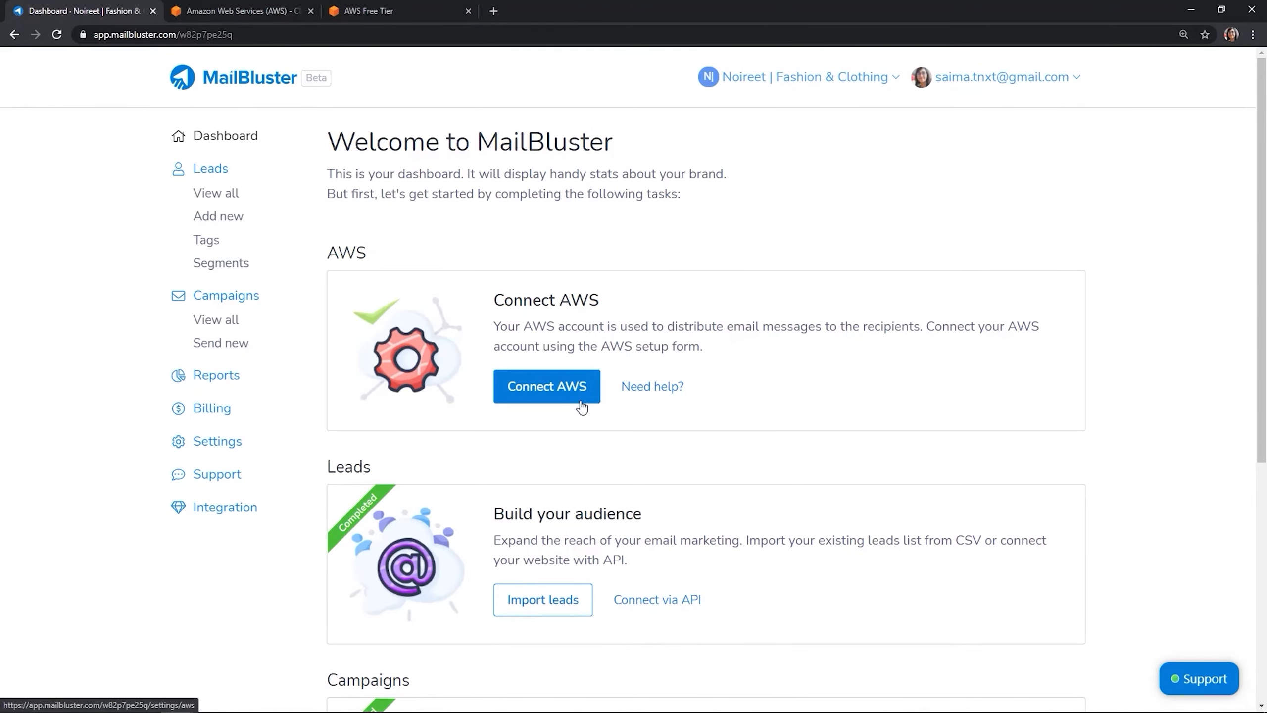
# - Switch to MailBluster, open the AWS connection settings, and fill in the access key ID and secret access key
pyautogui.click(581, 407)
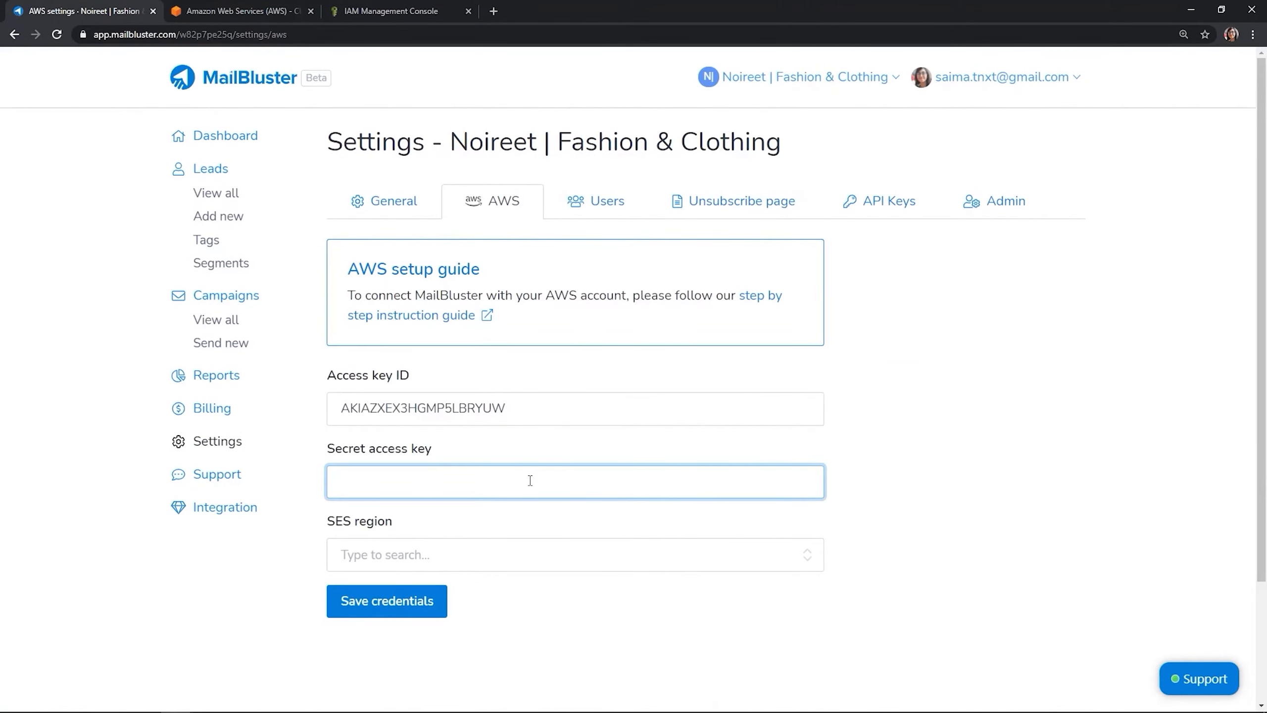
pyautogui.rightClick(533, 485)
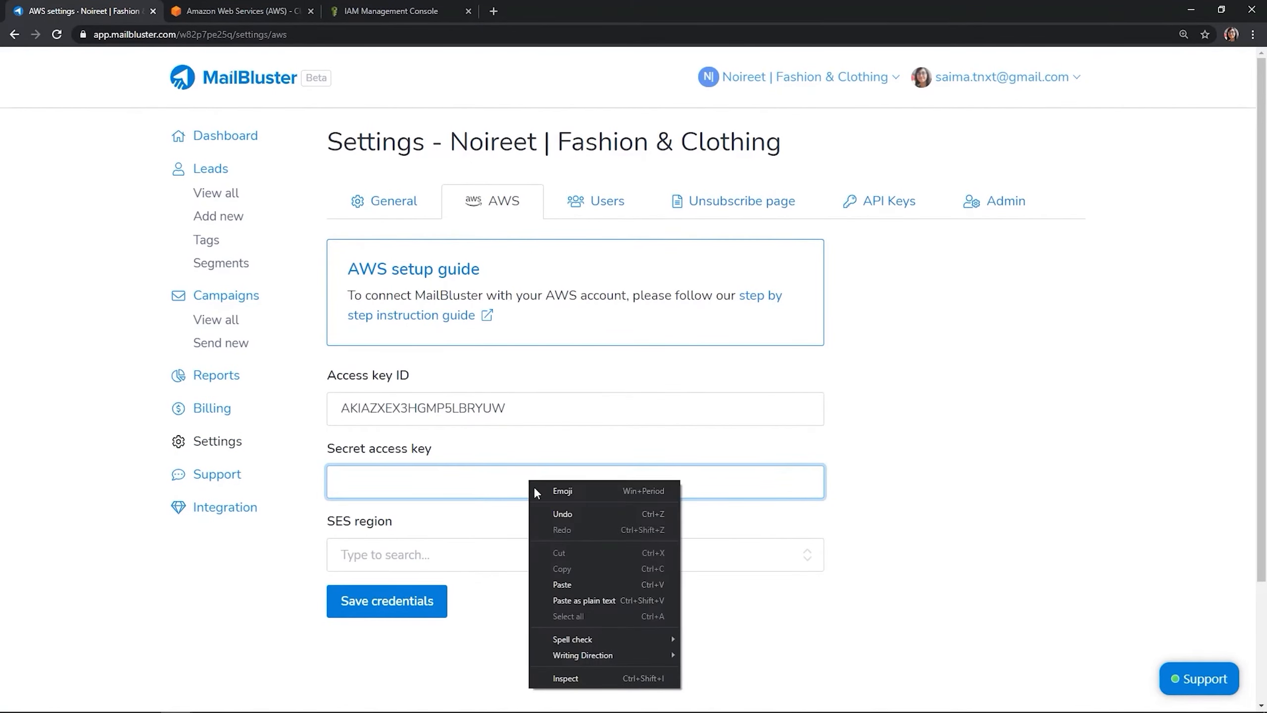
pyautogui.click(561, 584)
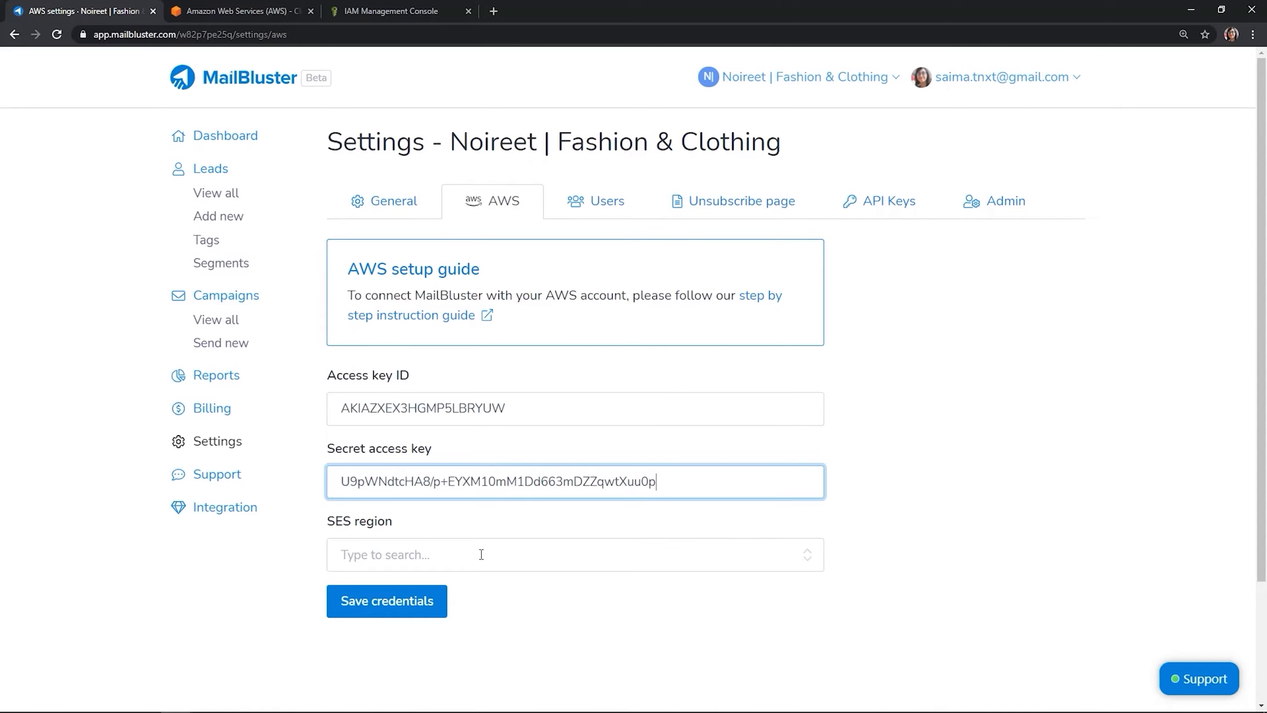
# - Set the SES region to Asia Pacific (Mumbai) and save the AWS credentials
pyautogui.click(375, 552)
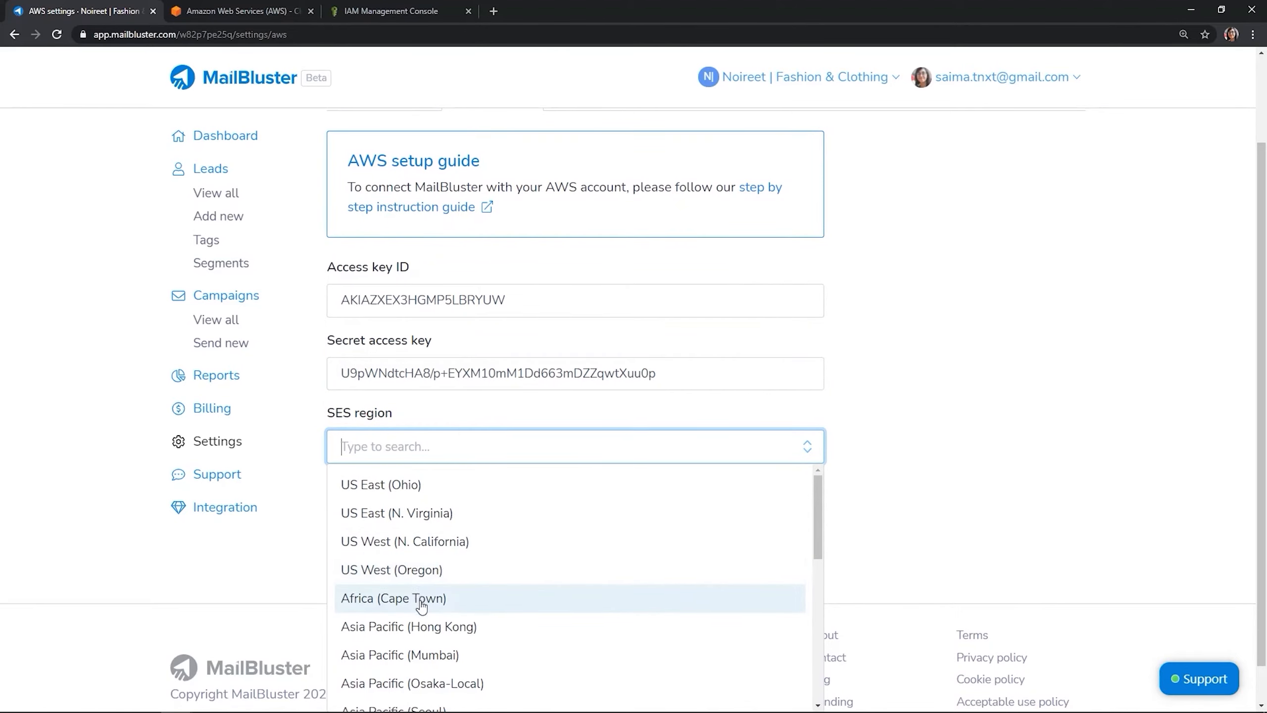
pyautogui.click(439, 656)
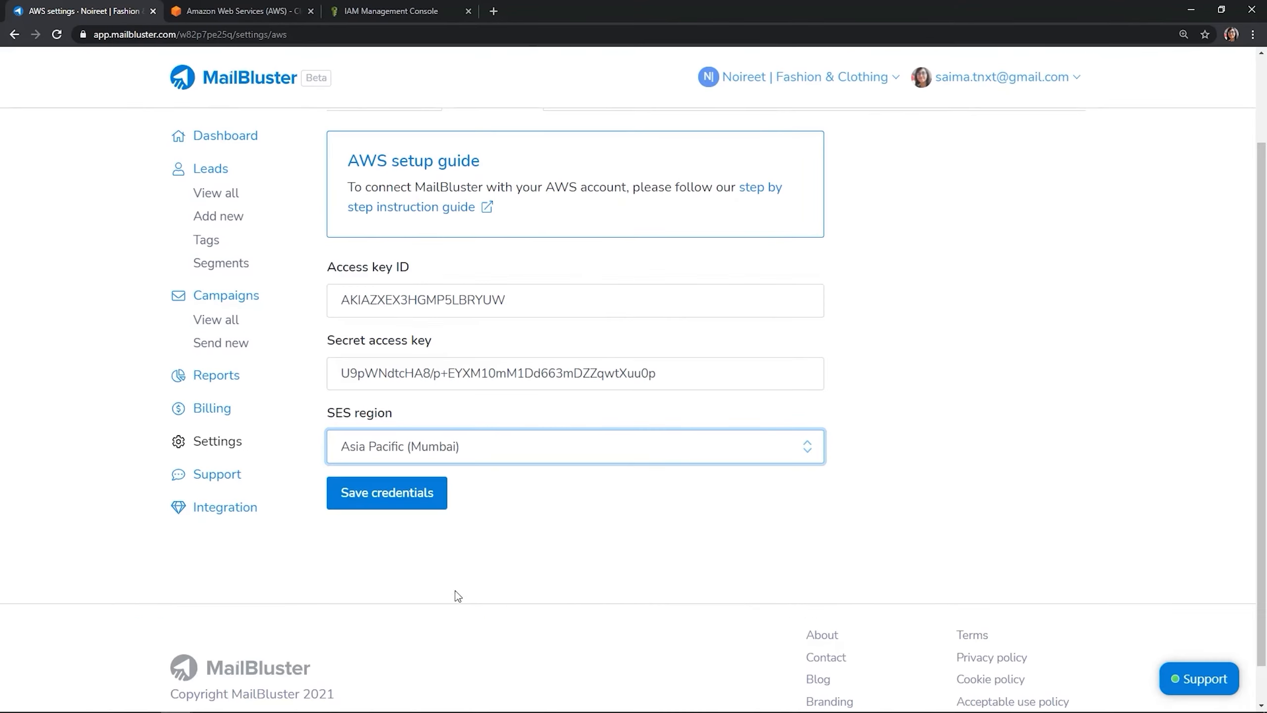
pyautogui.click(363, 499)
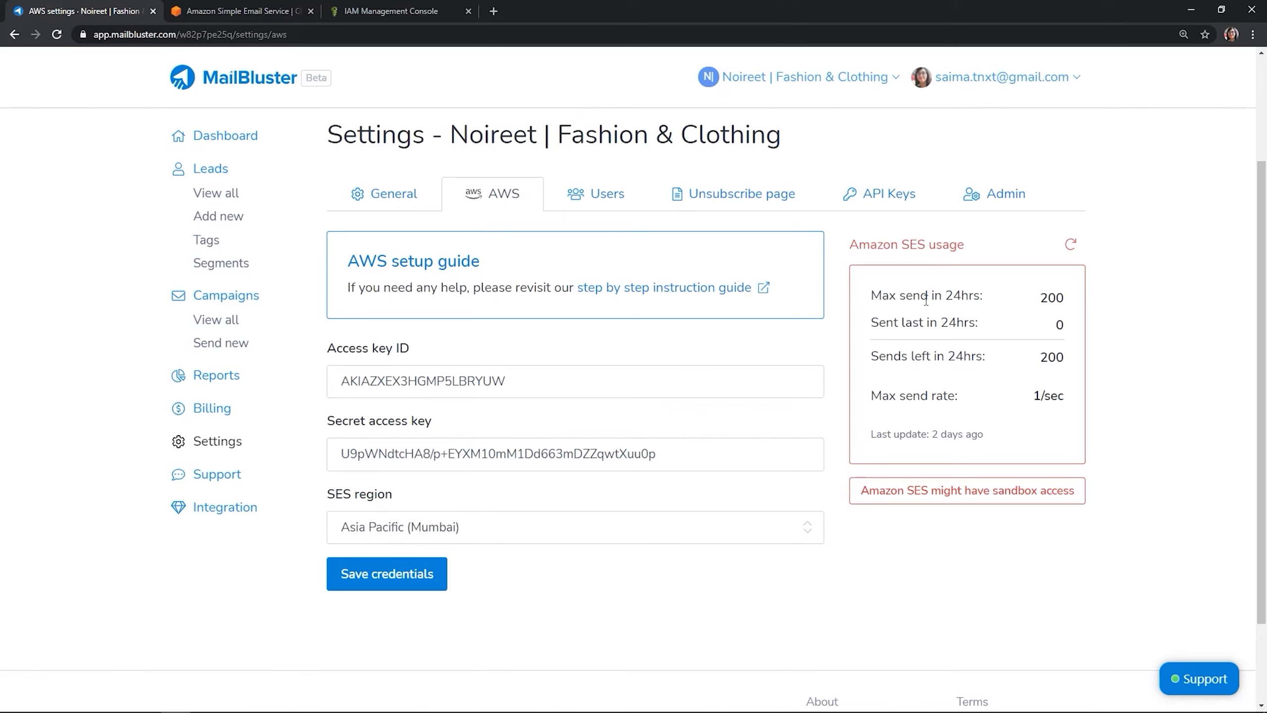
# - Open the guide linked from the Amazon SES sandbox notice and read about leaving the sandbox and raising sending limits
pyautogui.click(981, 506)
pyautogui.scroll(-20, 978, 531)
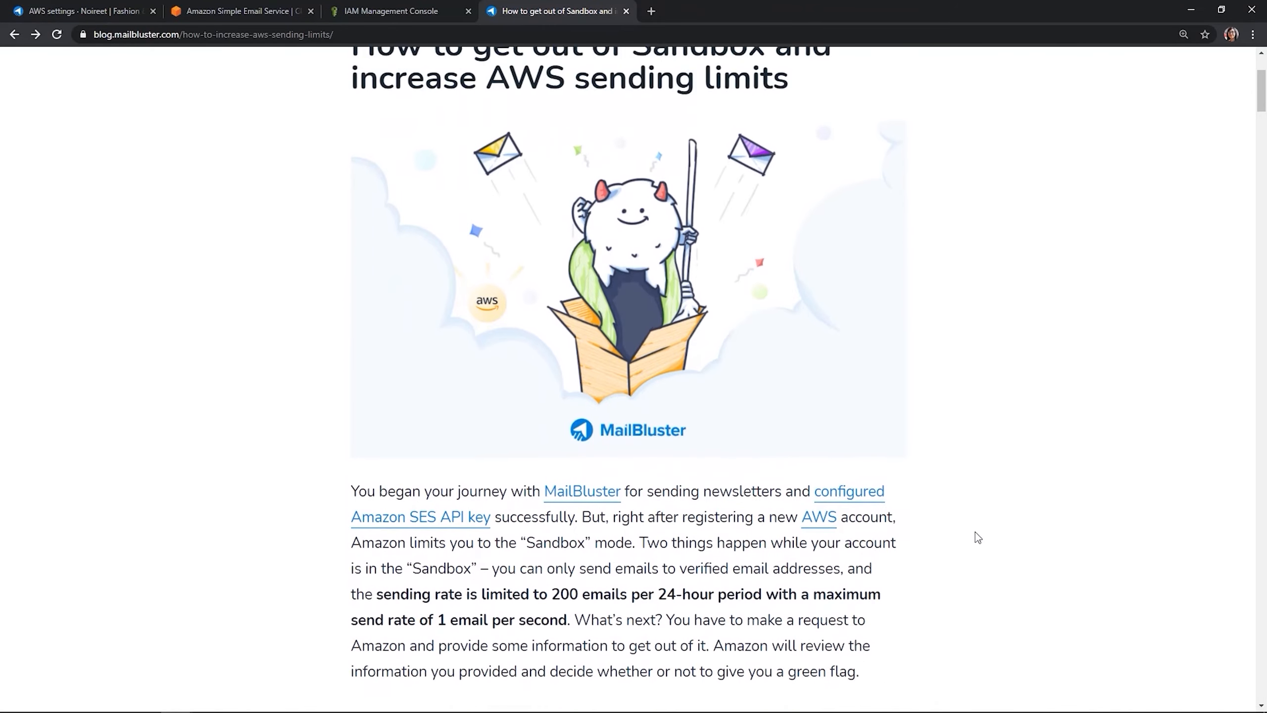